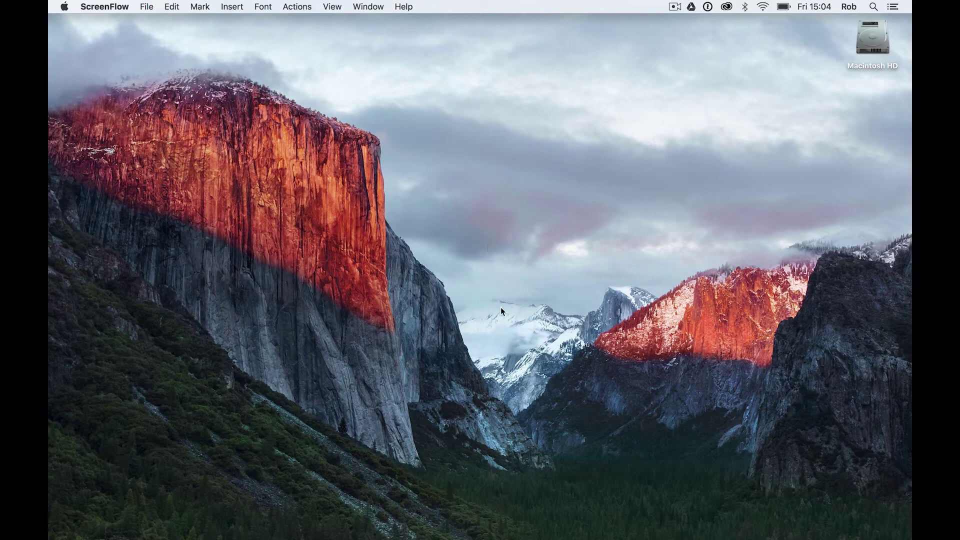
- Launch Klynt 3 from the Dock and maximise its sign-in window to full screen
{"action": "mouse_move", "coordinate": [498, 537]}
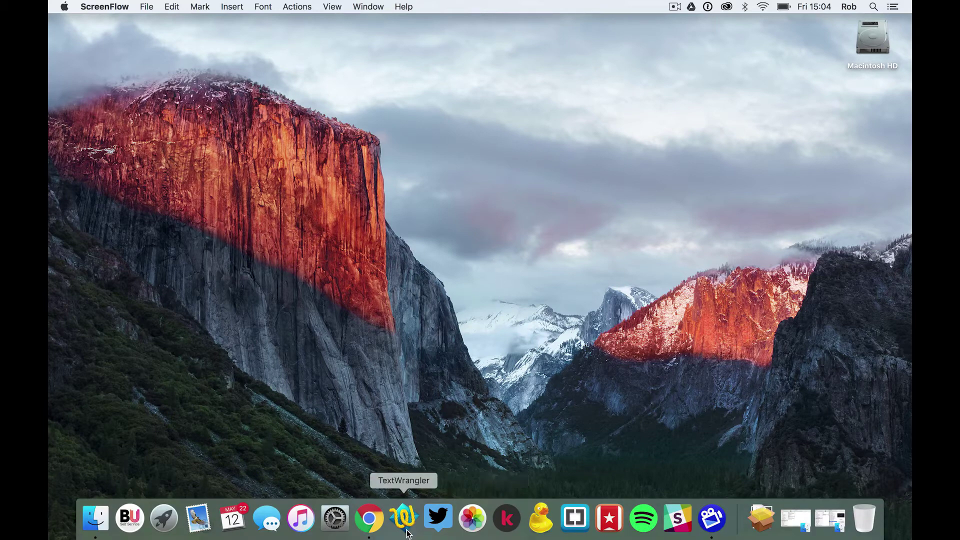
{"action": "left_click", "coordinate": [505, 522]}
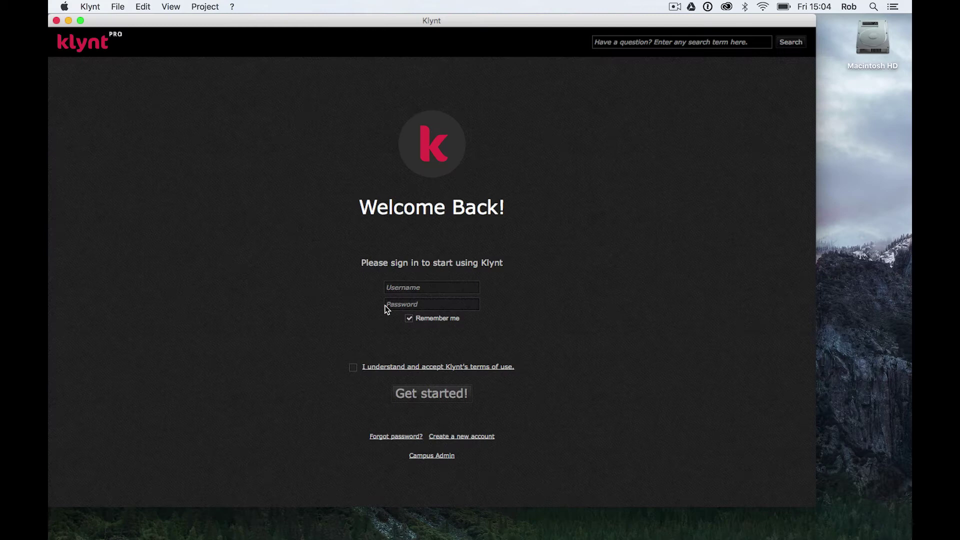
{"action": "left_click", "coordinate": [80, 20]}
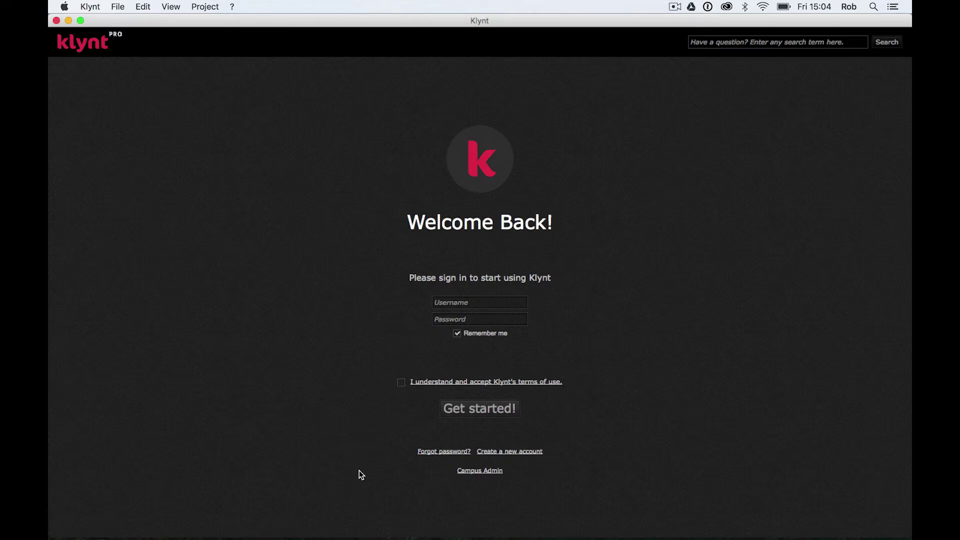
- View the klynt.net Register now sign-up form, then close it to return to sign-in
{"action": "left_click", "coordinate": [509, 452]}
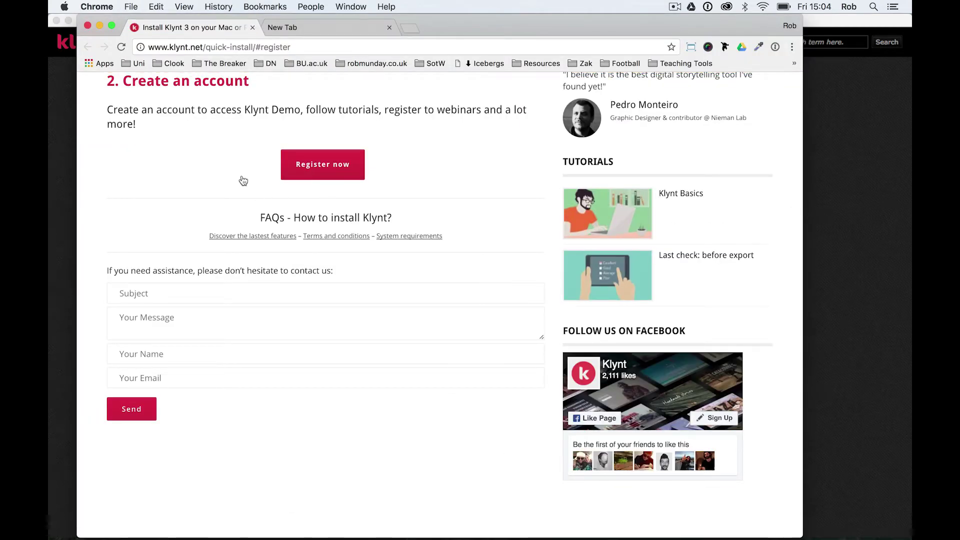
{"action": "left_click", "coordinate": [310, 179]}
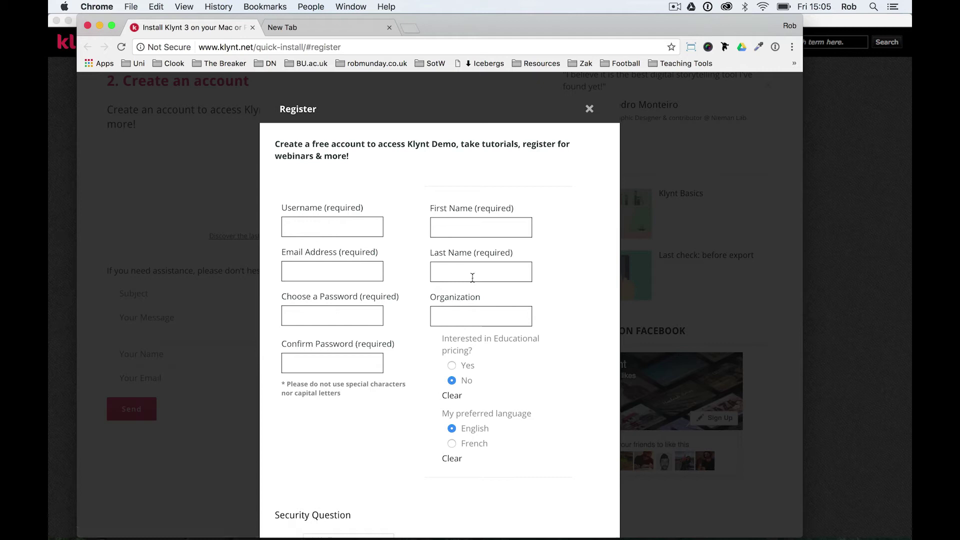
{"action": "left_click", "coordinate": [590, 110]}
- Enter the account username and password in the Welcome Back sign-in form
{"action": "left_click", "coordinate": [854, 225]}
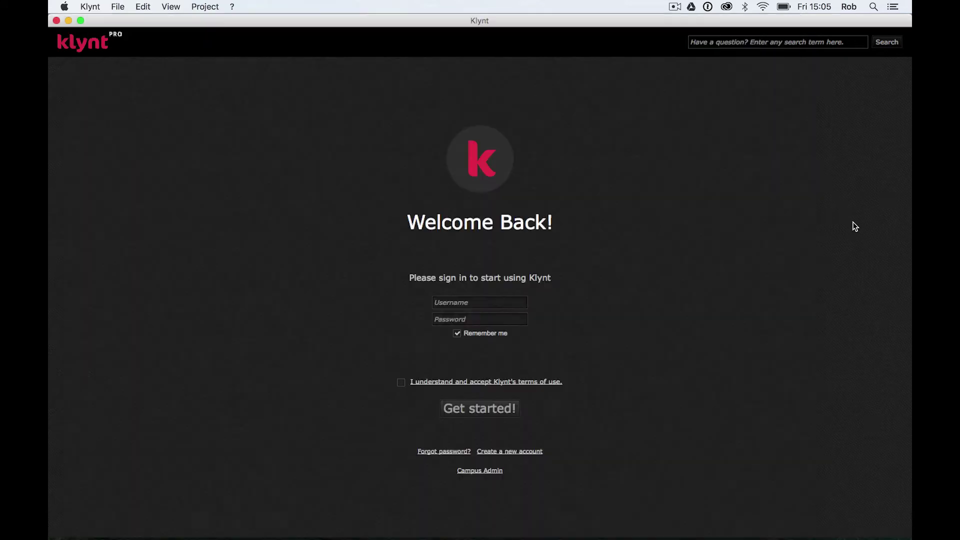
{"action": "left_click", "coordinate": [446, 303]}
{"action": "type", "text": "rmunday"}
{"action": "key", "text": "Tab"}
{"action": "type", "text": "*********"}
- Sign in with Get started! and load the Project Gallery
{"action": "left_click", "coordinate": [462, 414]}
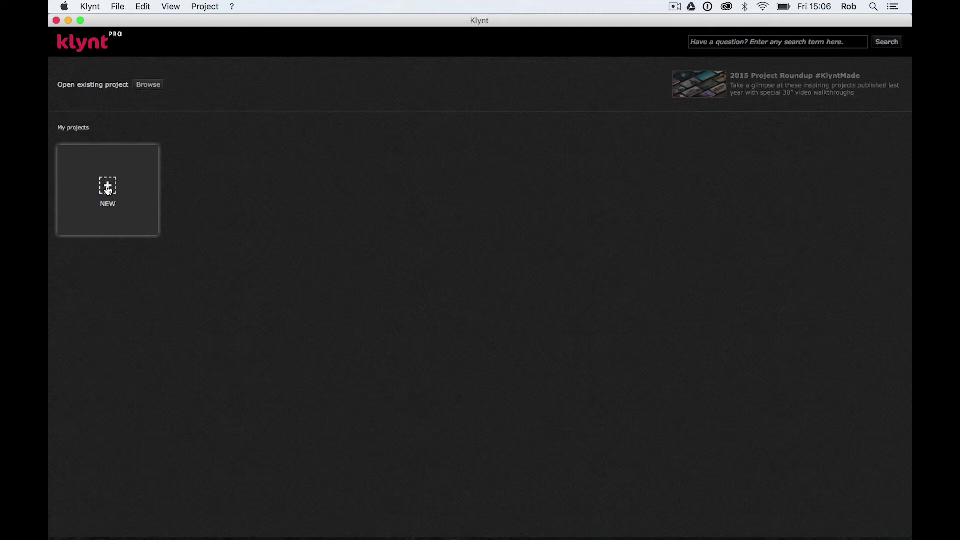
- Open the Create new project dialog from the NEW tile, with the Project title field active
{"action": "left_click", "coordinate": [108, 189]}
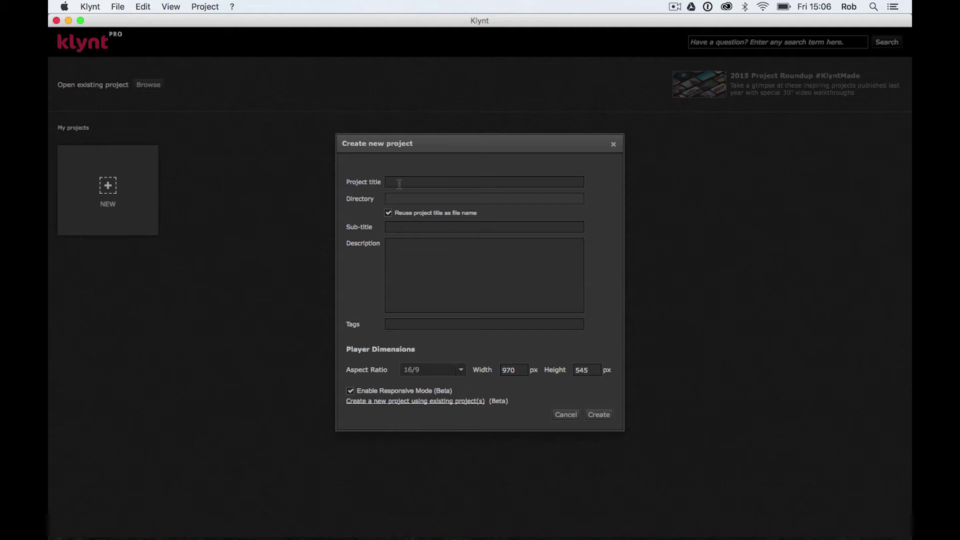
{"action": "left_click", "coordinate": [399, 181]}
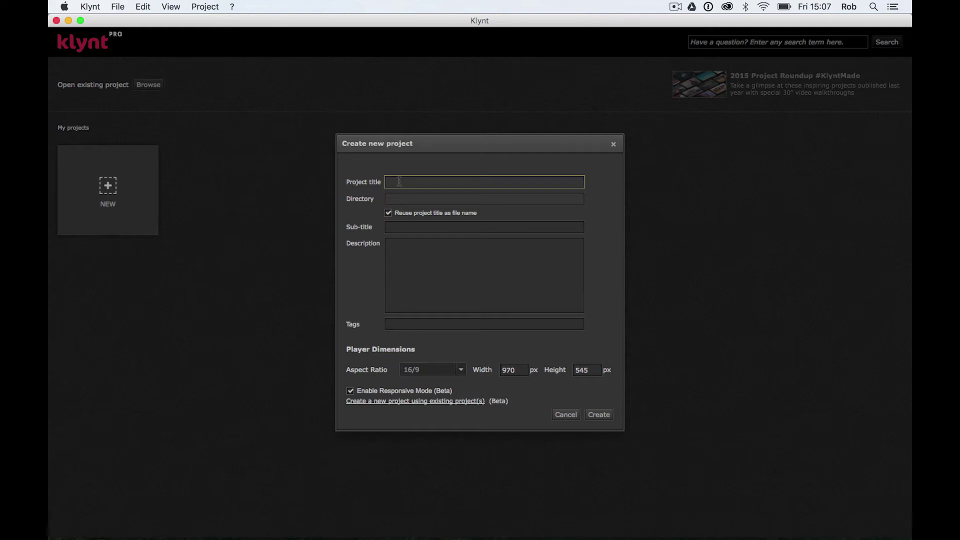
- Enter title 'Bin Appetit' and sub-title 'An Interactive Documentary exploring Freeganism'
{"action": "type", "text": "Bin Appetit"}
{"action": "left_click", "coordinate": [398, 227]}
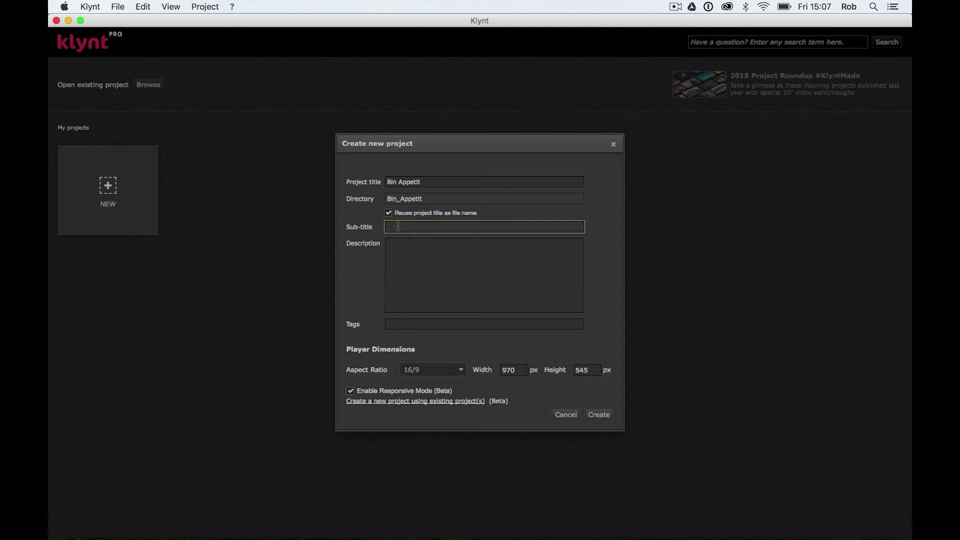
{"action": "type", "text": "An Interactive Documentary"}
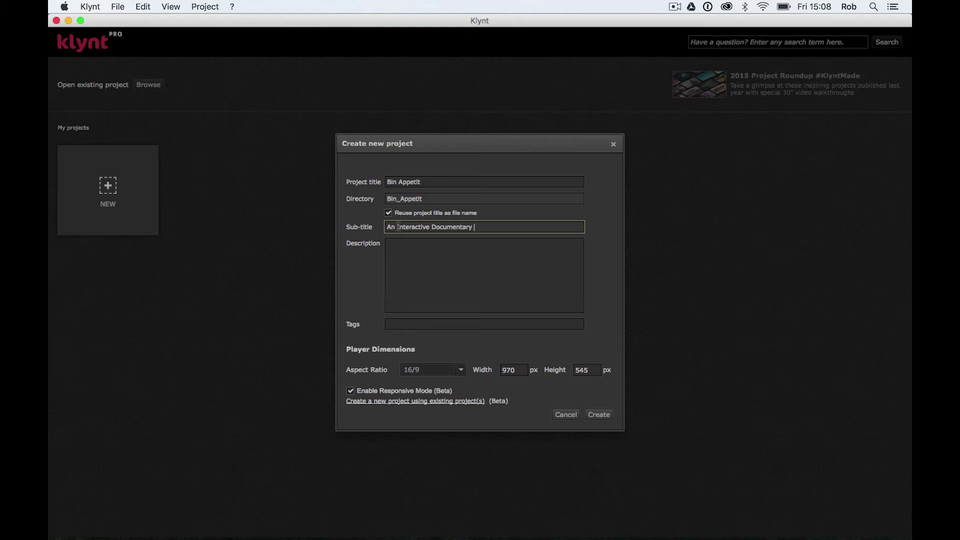
{"action": "type", "text": " exploring Freeganism"}
- Write the description 'Explore the world of Freeganism in this immersive interactive documentary…' about the Freegans' Campervan
{"action": "left_click", "coordinate": [448, 257]}
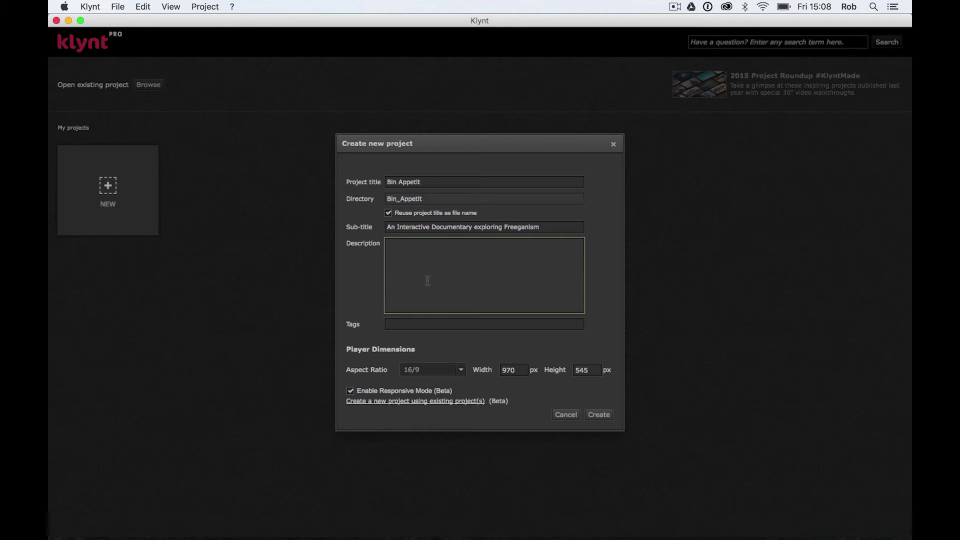
{"action": "type", "text": "Explore the world of Freeganism in this "}
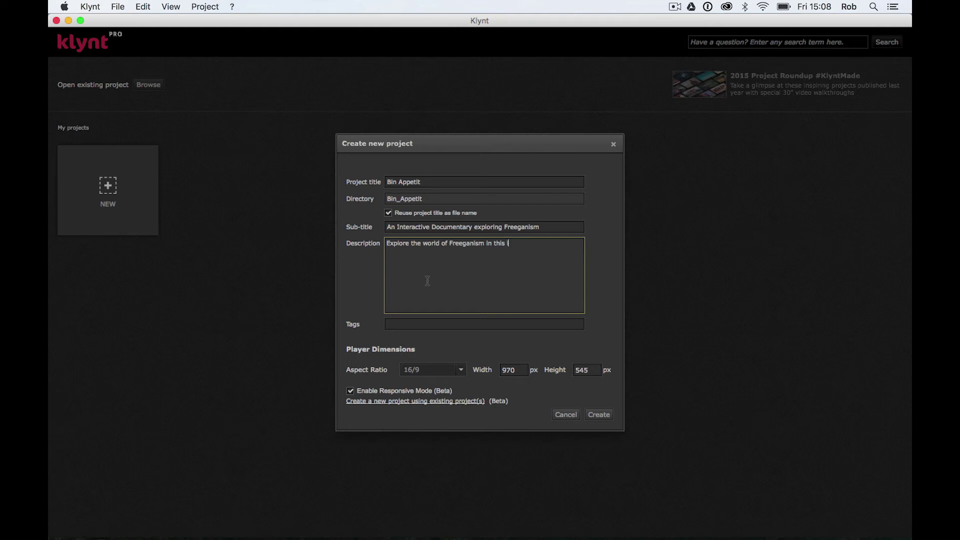
{"action": "type", "text": "immersive interactive documentary"}
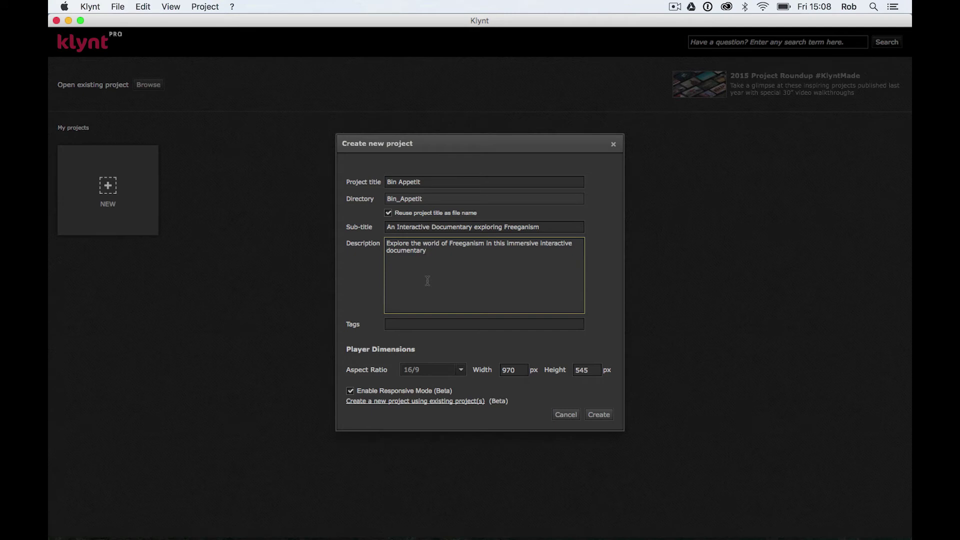
{"action": "type", "text": "that invites you to spend some time with a tri"}
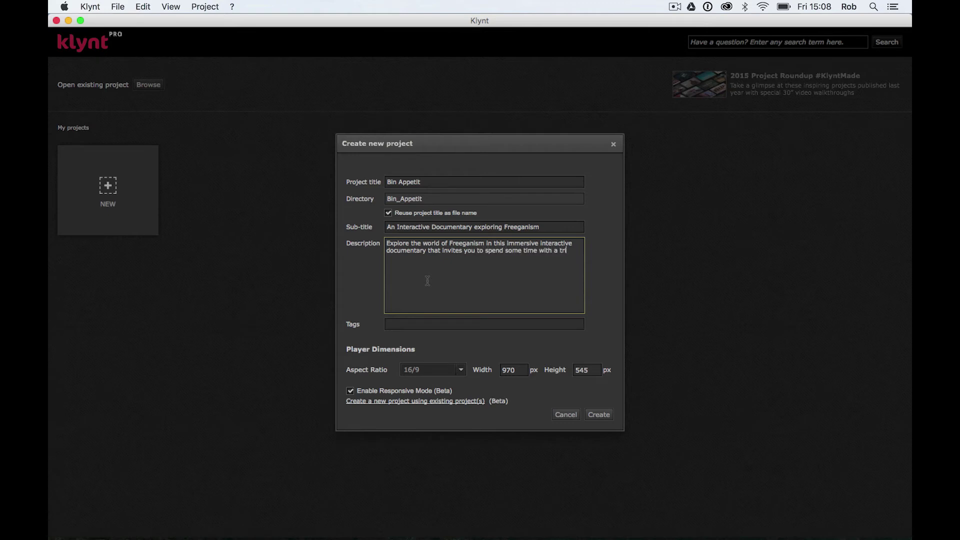
{"action": "type", "text": "o of Freegans and their beloved Camper"}
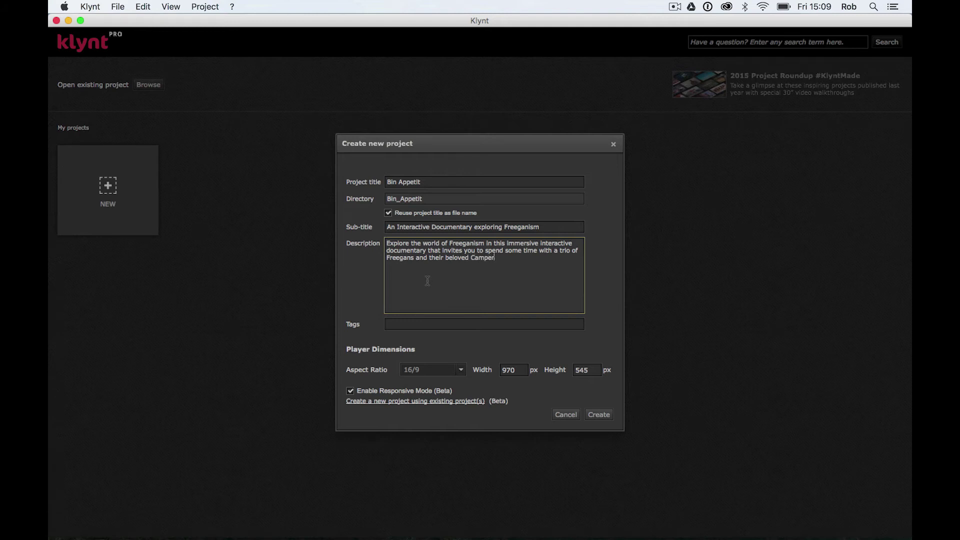
{"action": "type", "text": "van 'The Dude'."}
- Add tags Interactive Documentary, iDoc, the author's name, Freegan, Food Waste and Lifestyle
{"action": "left_click", "coordinate": [418, 324]}
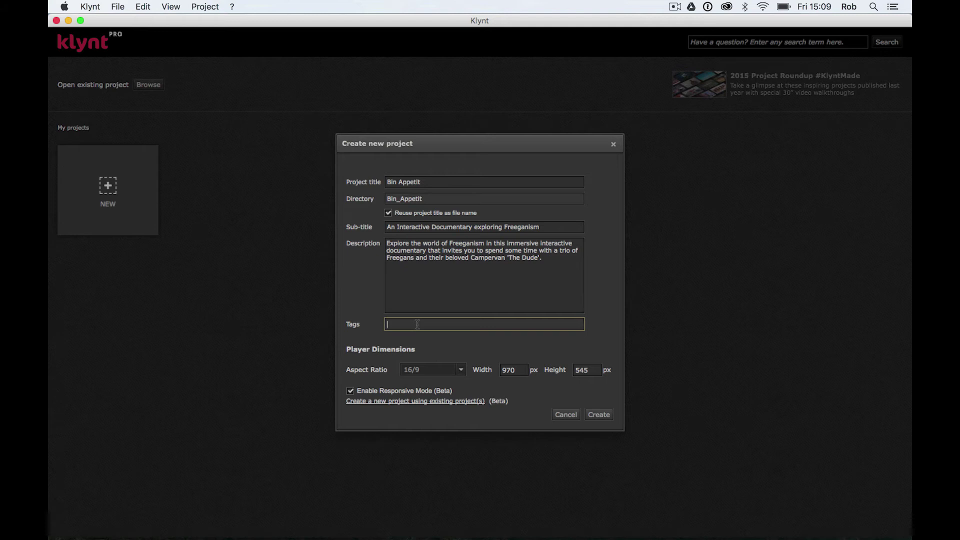
{"action": "type", "text": "Interactive Documentary, iDoc, Rob Munday"}
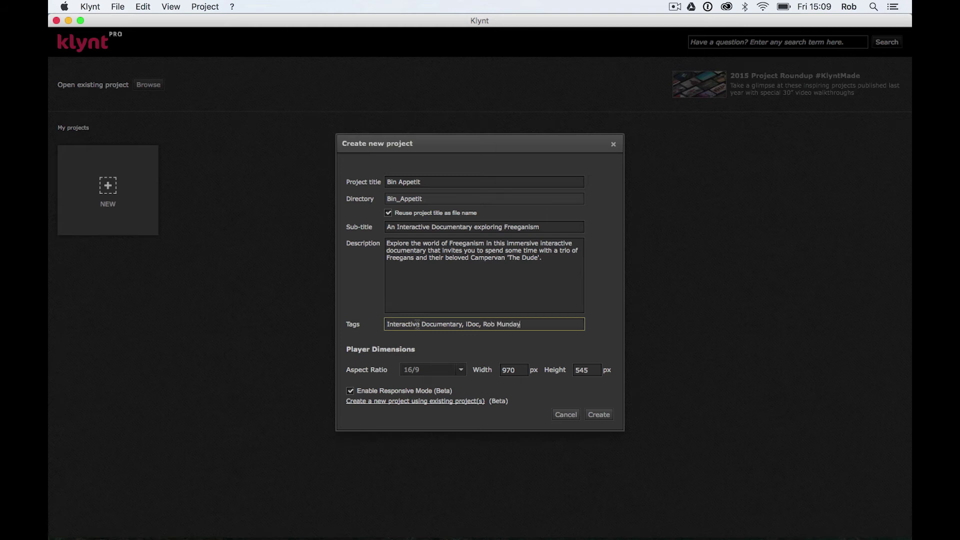
{"action": "type", "text": ", Freegan, Food Waste"}
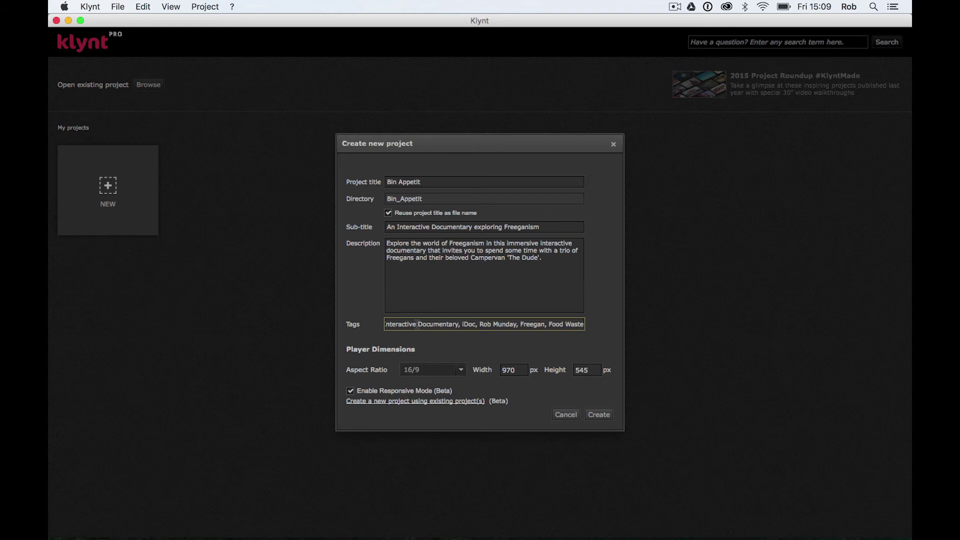
{"action": "type", "text": ", Lifes"}
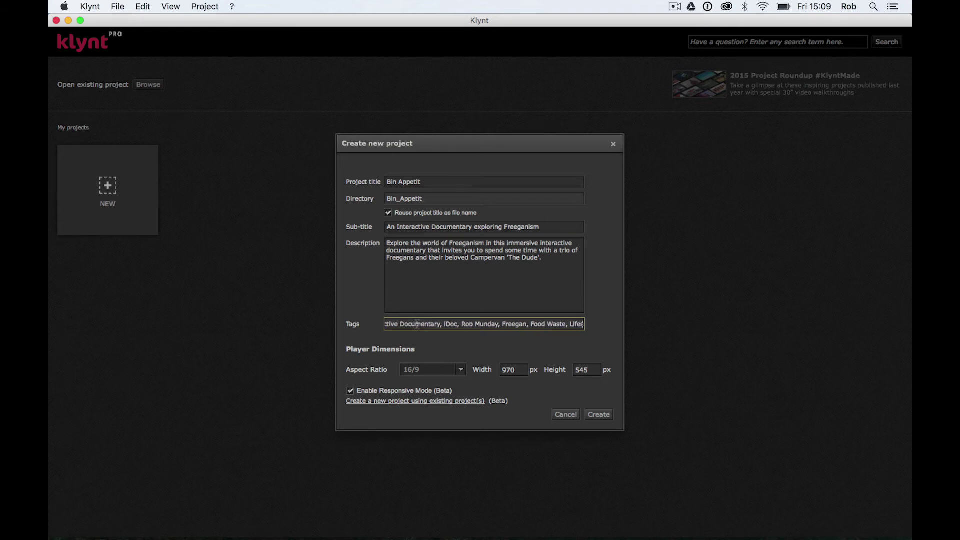
{"action": "type", "text": "tyle"}
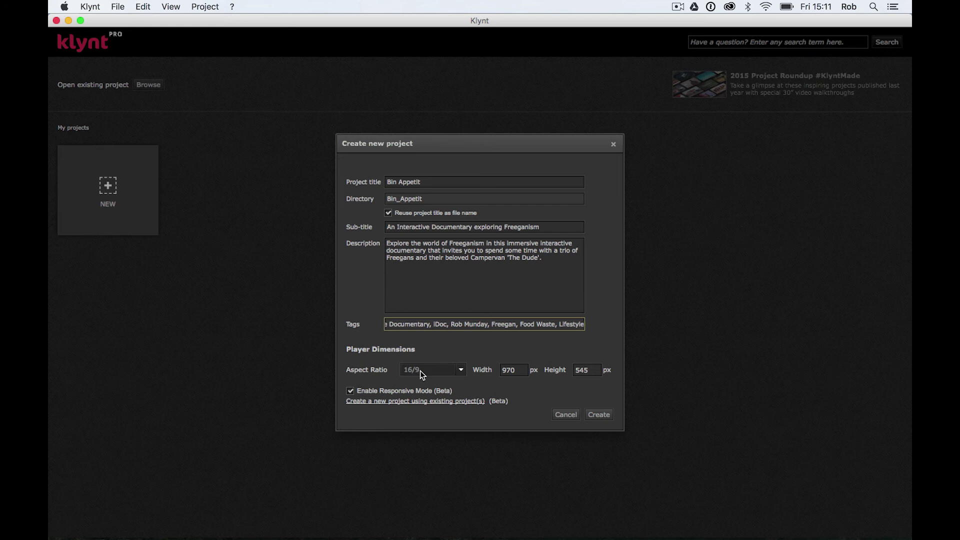
{"action": "left_click", "coordinate": [458, 366]}
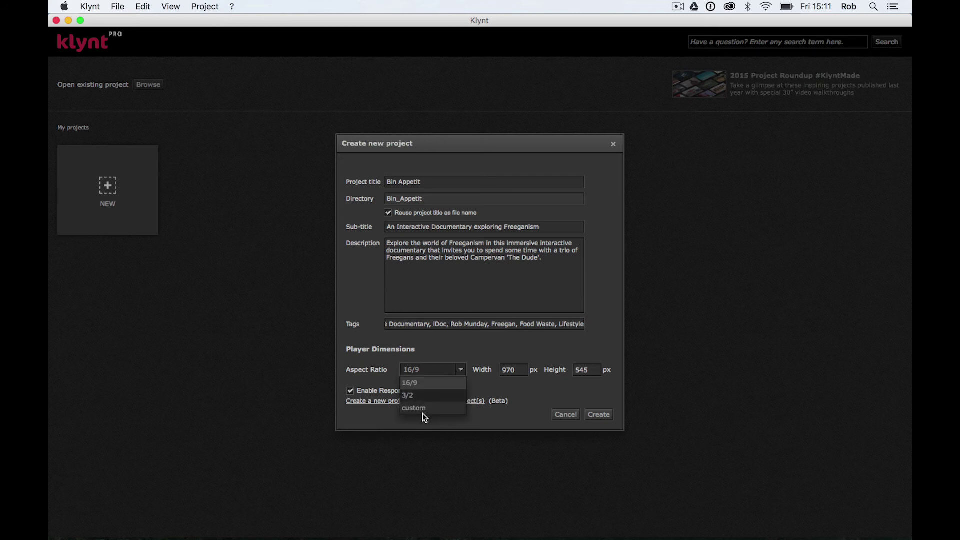
{"action": "left_click", "coordinate": [417, 383]}
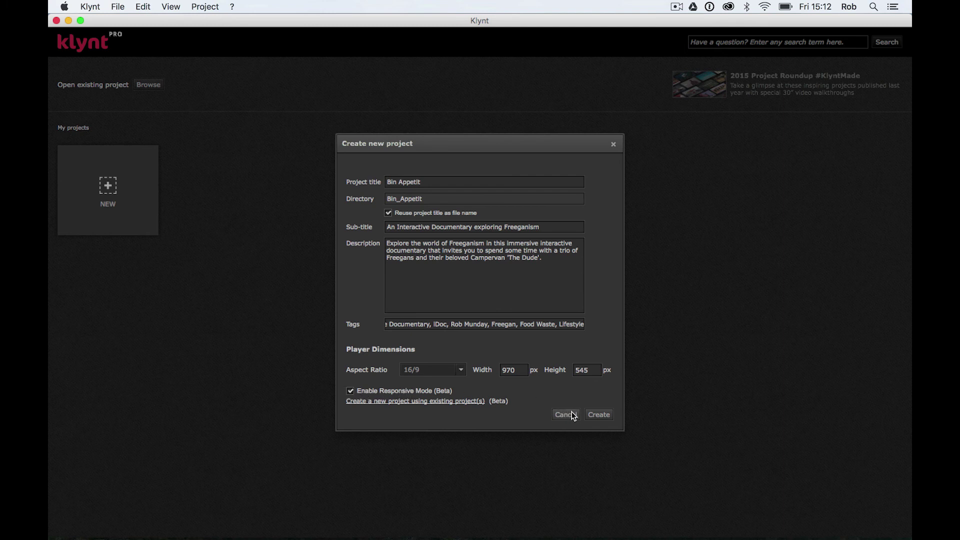
- Create the Bin_Appetit project, opening a storyboard with one Home sequence
{"action": "left_click", "coordinate": [597, 410]}
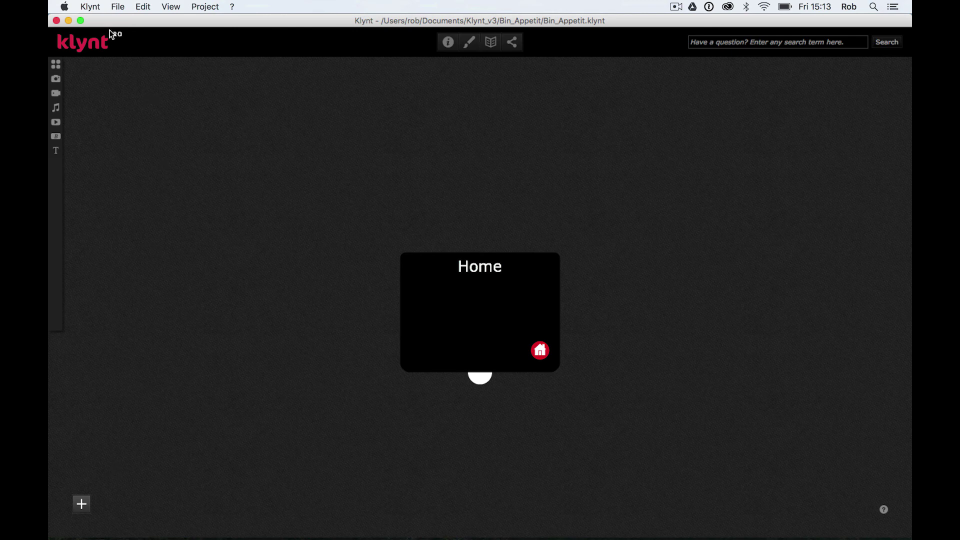
{"action": "left_click", "coordinate": [90, 7]}
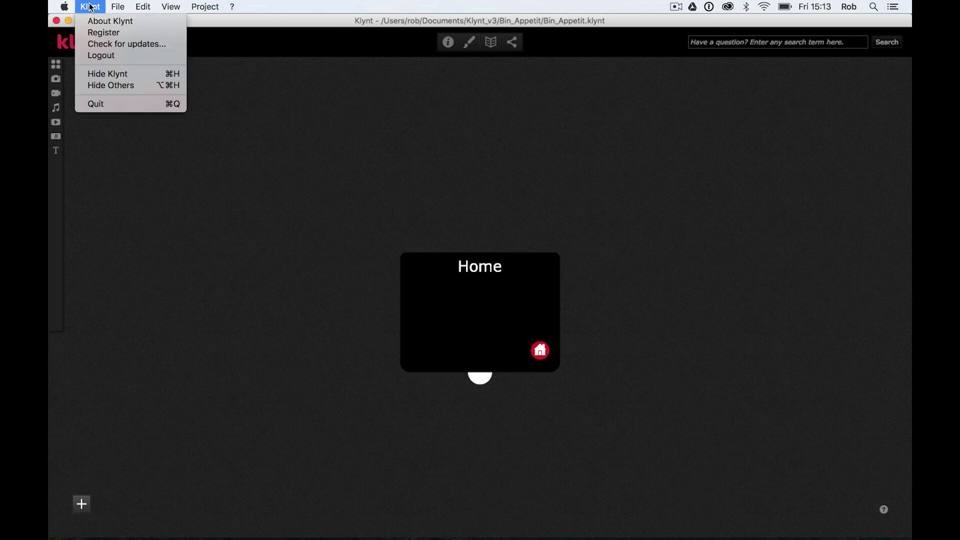
{"action": "mouse_move", "coordinate": [118, 7]}
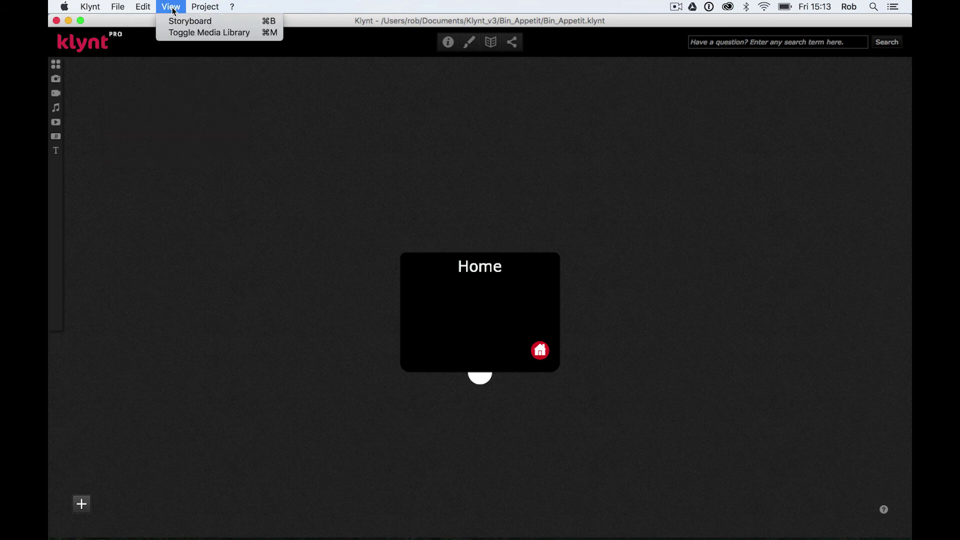
{"action": "mouse_move", "coordinate": [232, 9]}
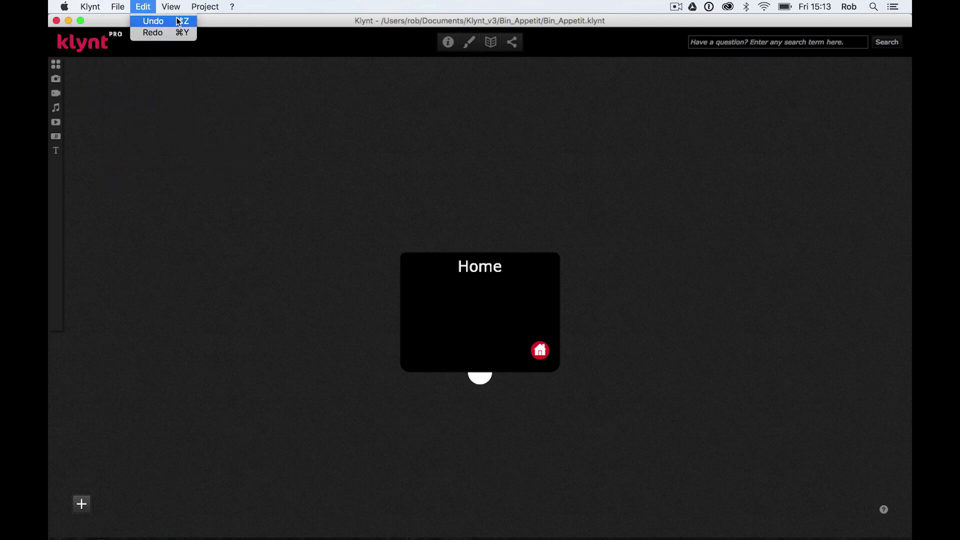
{"action": "mouse_move", "coordinate": [191, 9]}
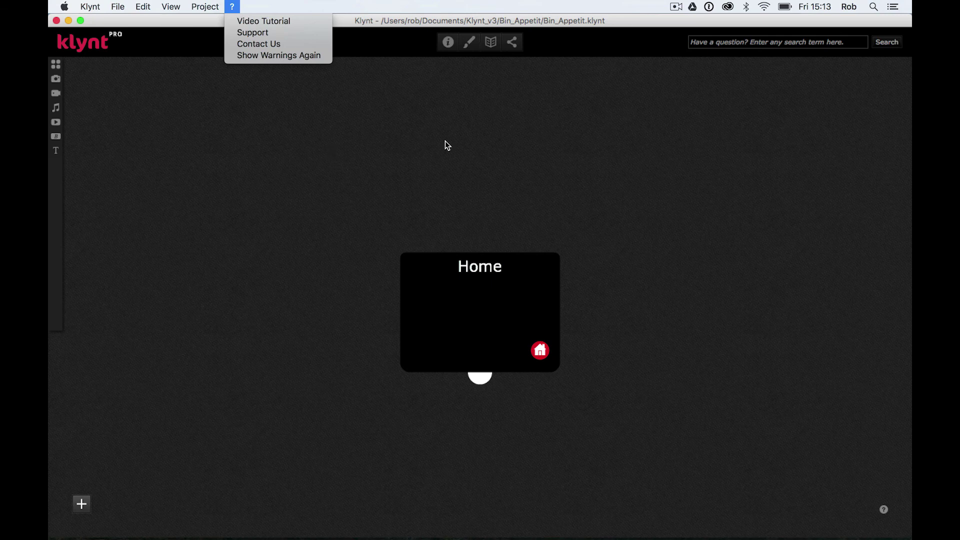
{"action": "left_click", "coordinate": [344, 175]}
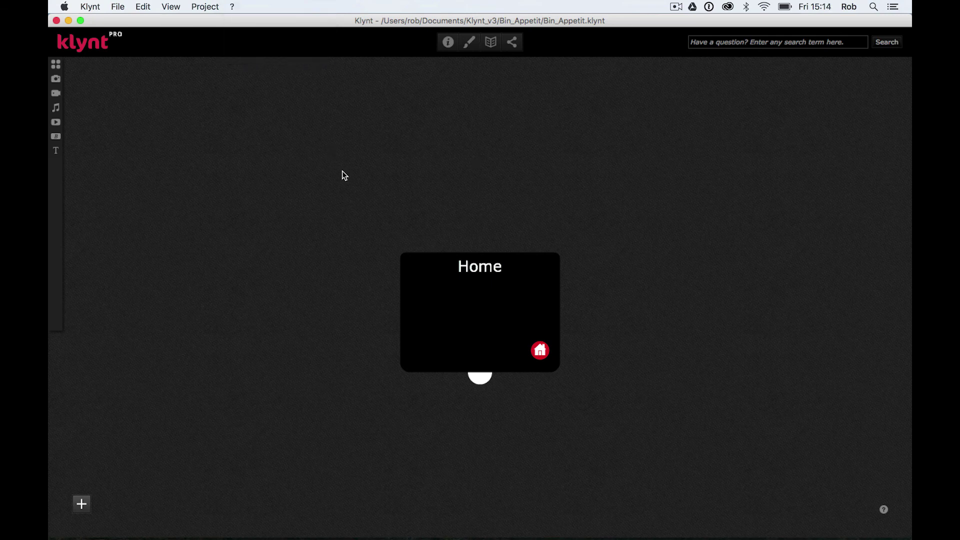